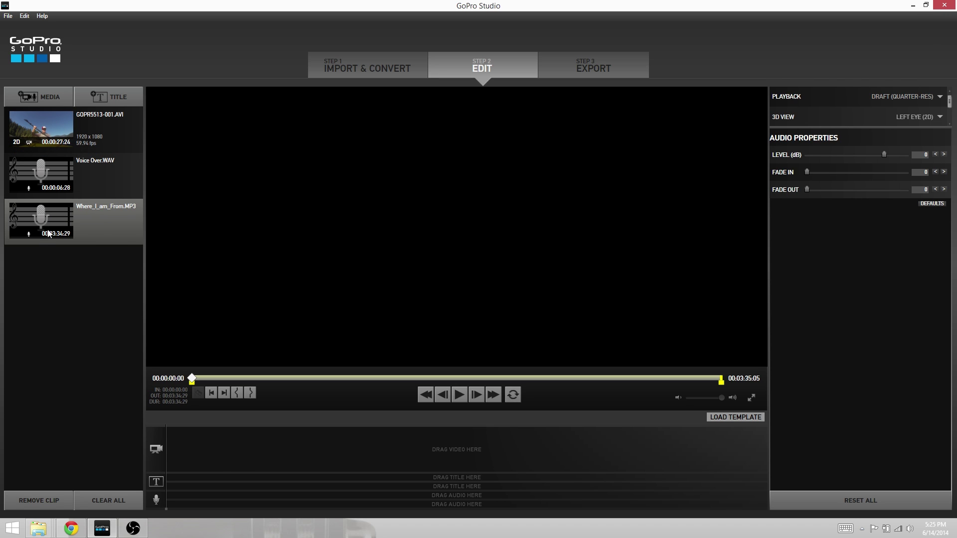
# Step: Place GOPR5513-001.AVI on the video track and Where_I_am_From.MP3 below it, then test playback
pyautogui.moveTo(41, 124); pyautogui.dragTo(175, 449)
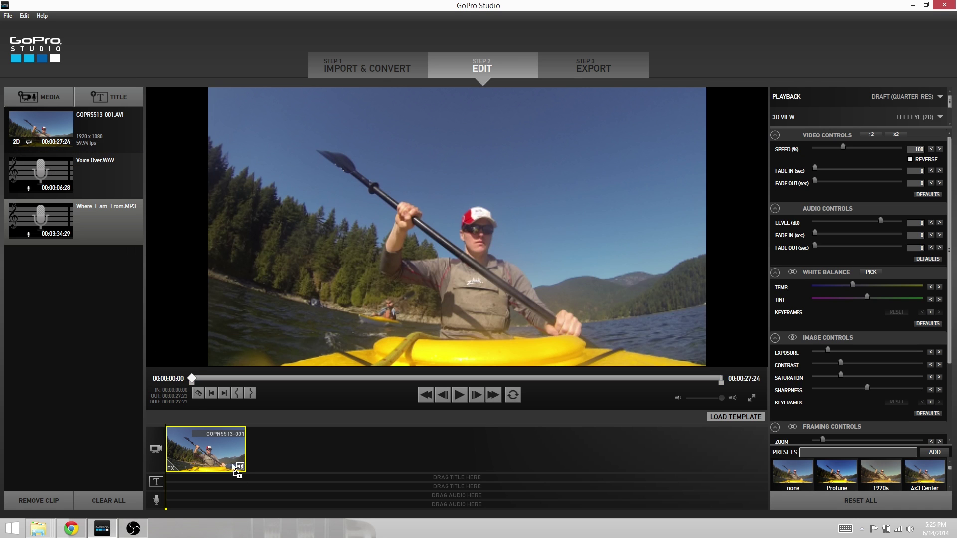
pyautogui.moveTo(57, 214); pyautogui.dragTo(168, 497)
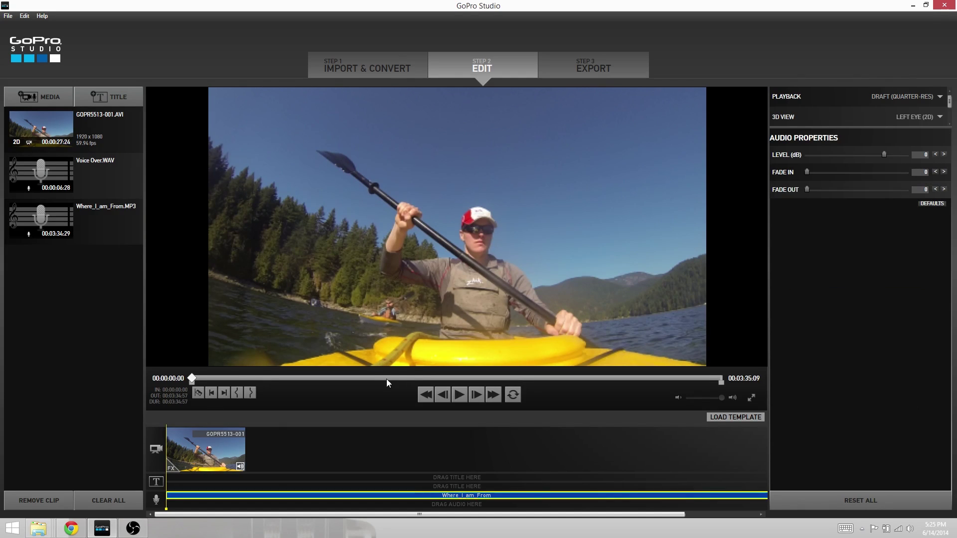
pyautogui.click(459, 396)
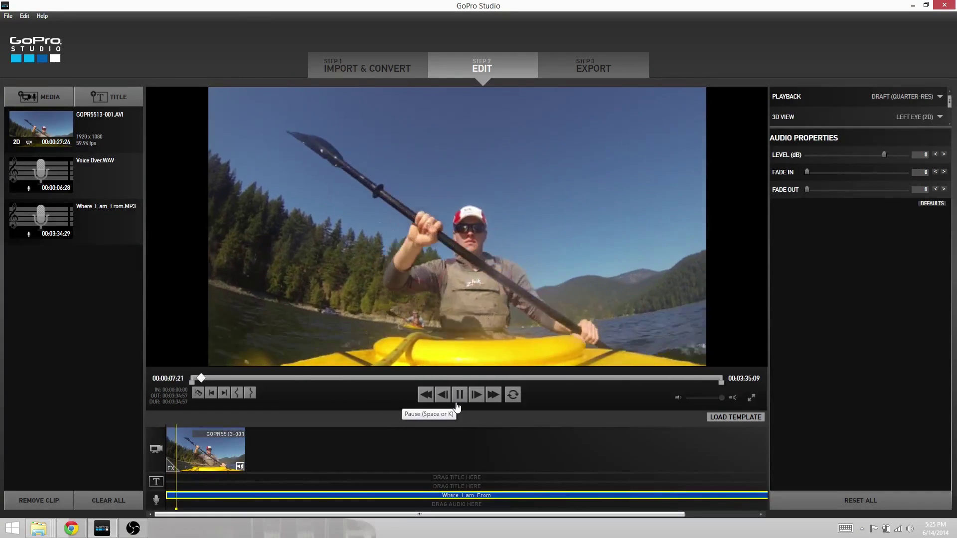
pyautogui.click(459, 395)
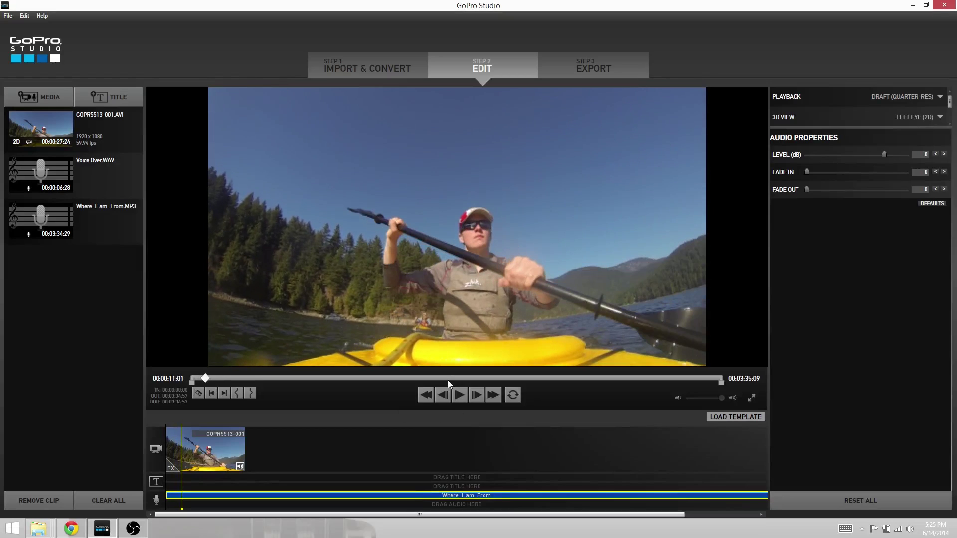
# Step: Preview the Voice Over.WAV clip
pyautogui.click(55, 176)
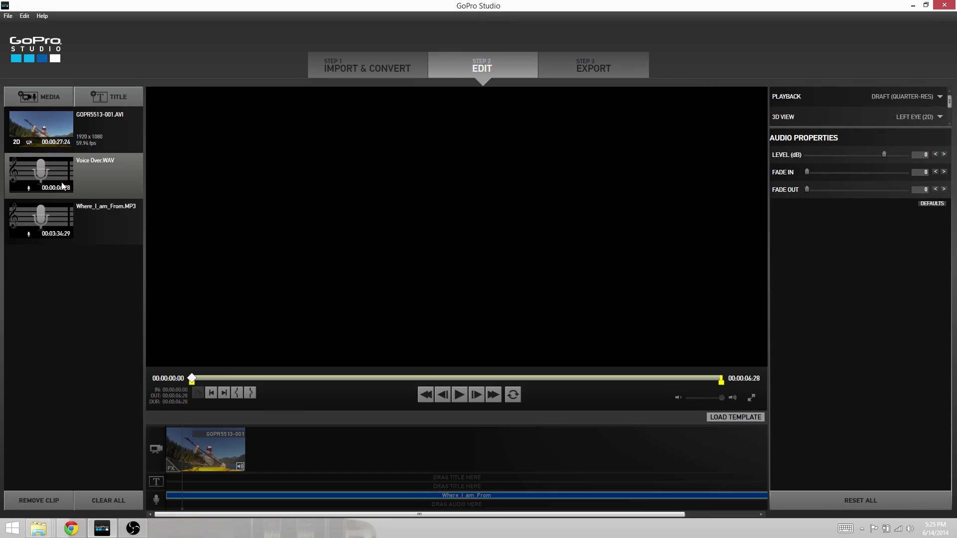
pyautogui.click(459, 394)
# Step: Place Voice Over.WAV on the lower audio track near the start, play, and nudge it later
pyautogui.moveTo(50, 171); pyautogui.dragTo(167, 509)
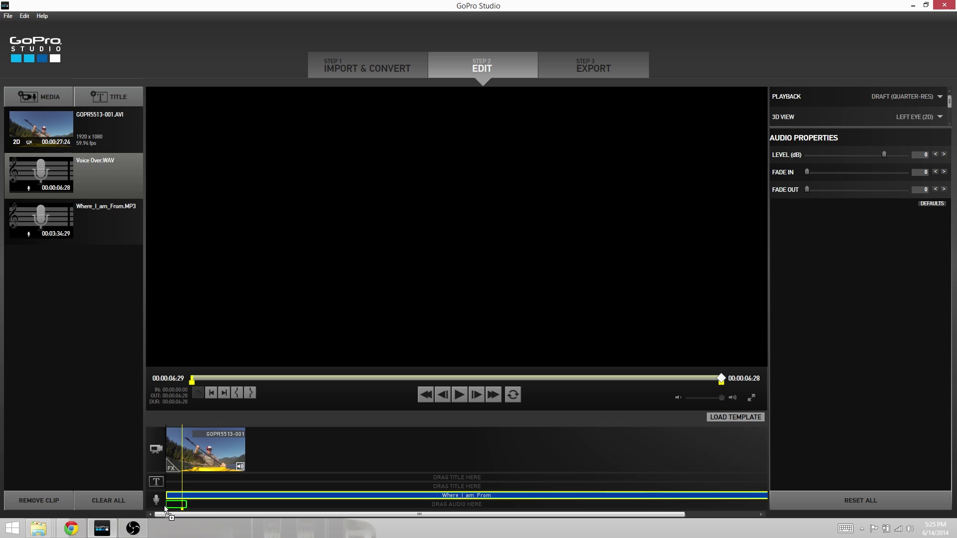
pyautogui.moveTo(167, 509); pyautogui.dragTo(176, 515)
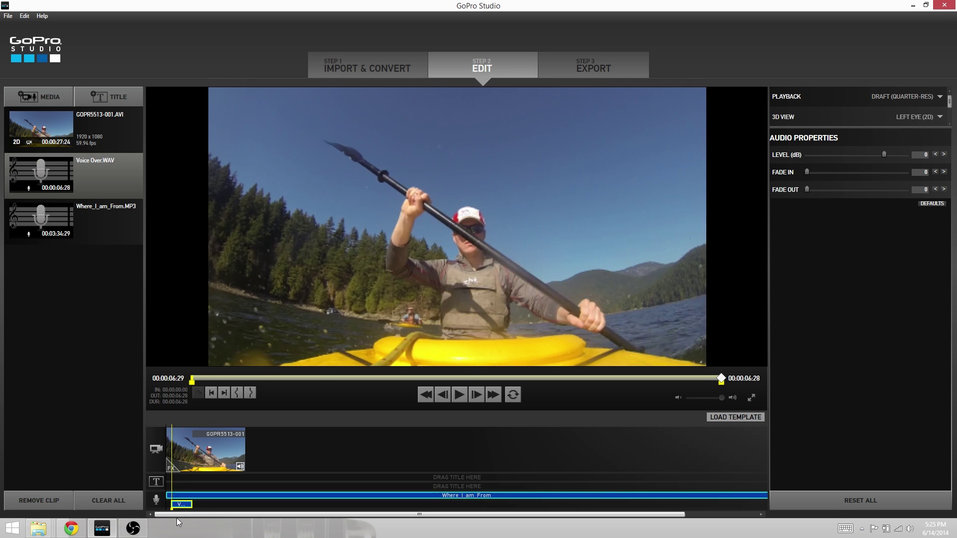
pyautogui.click(170, 509)
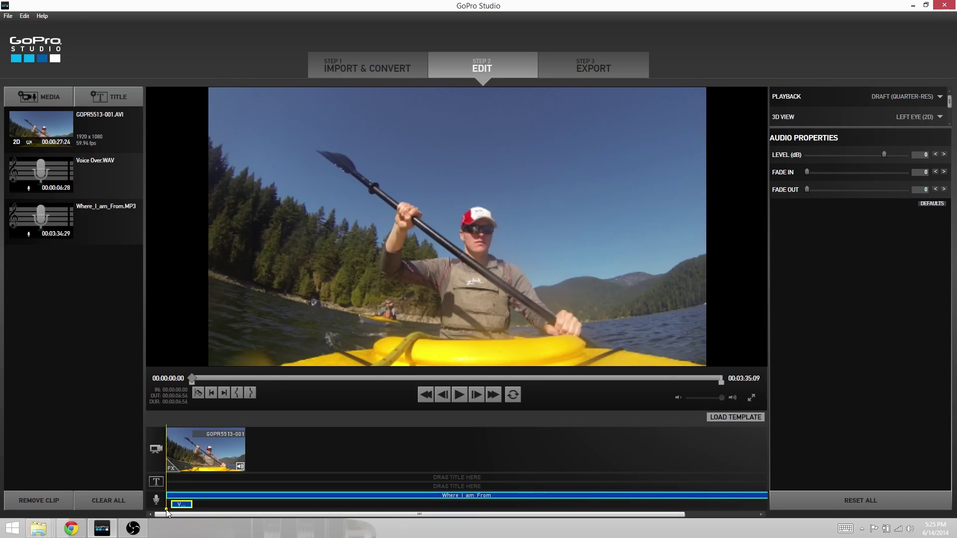
pyautogui.press('space')
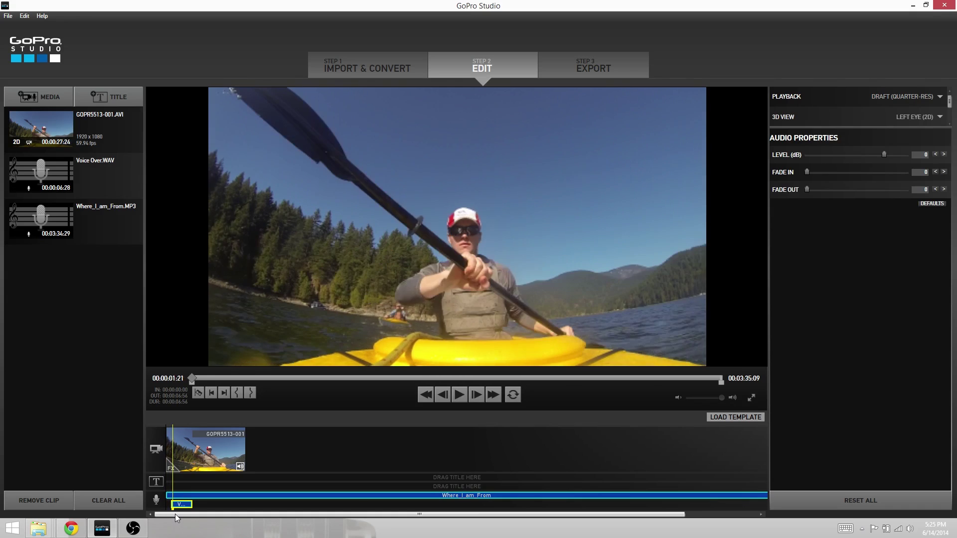
pyautogui.moveTo(192, 505); pyautogui.dragTo(196, 506)
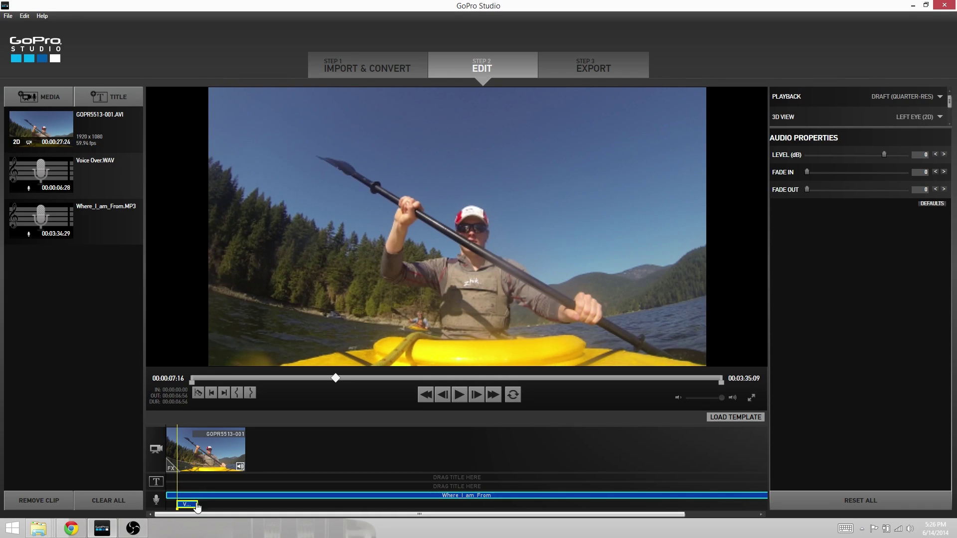
pyautogui.click(178, 428)
# Step: Select the GOPR5513 kayak clip on the video track to show its Video Controls
pyautogui.click(206, 450)
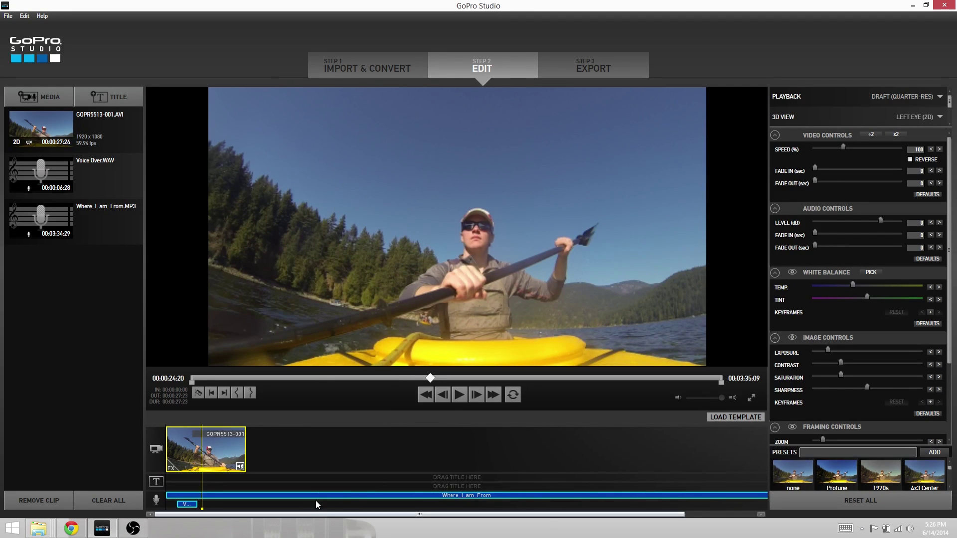
# Step: Set the Where_I_am_From clip level to -11 dB and mute the GOPR5513 clip's audio
pyautogui.click(241, 496)
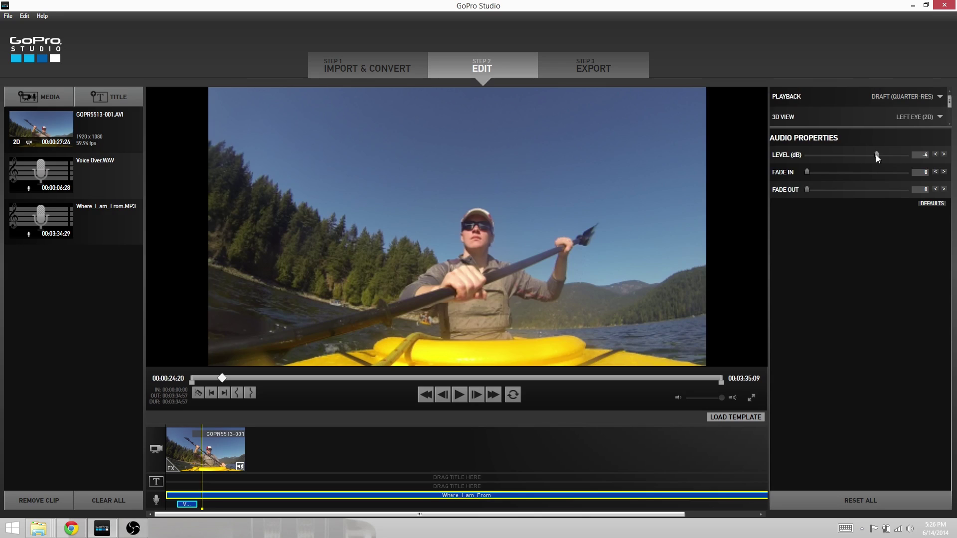
pyautogui.moveTo(875, 155); pyautogui.dragTo(863, 155)
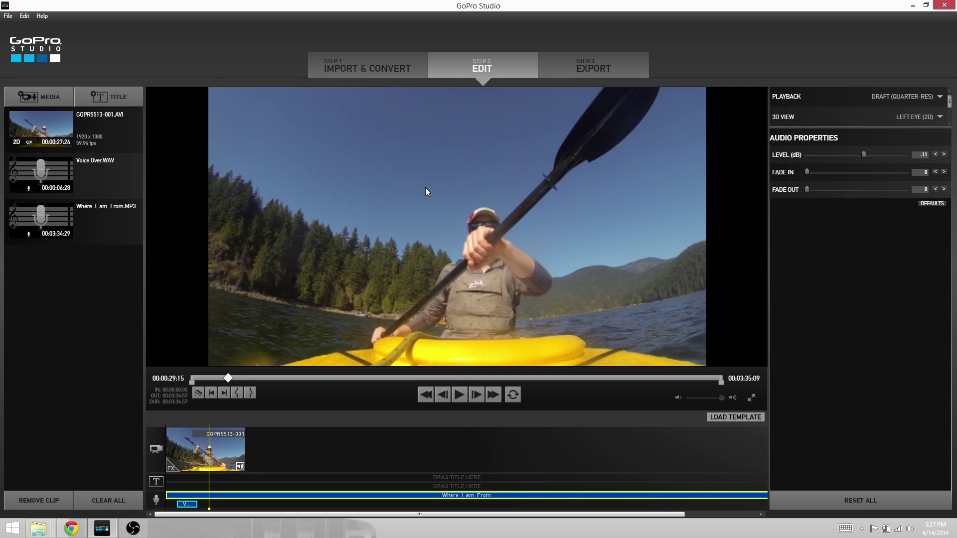
pyautogui.click(240, 466)
pyautogui.moveTo(210, 508); pyautogui.dragTo(172, 508)
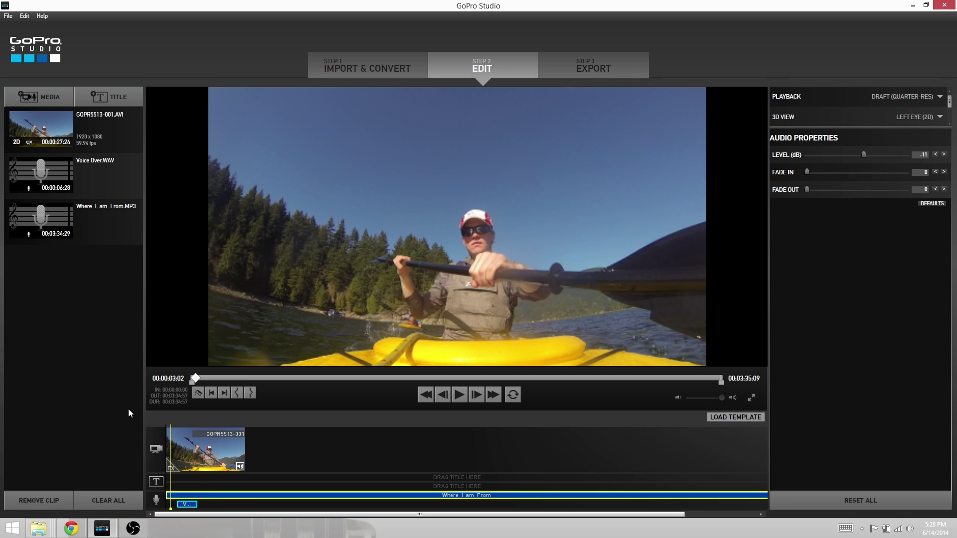